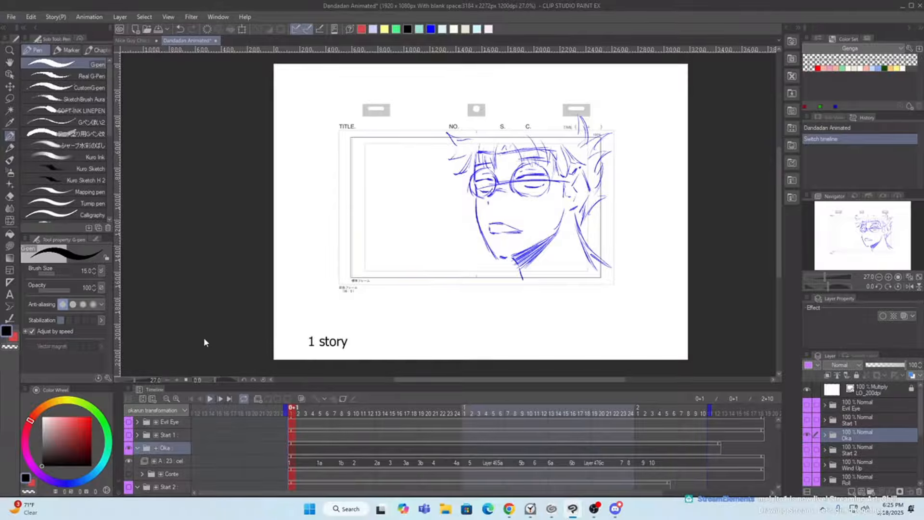
Play the okarun transformation cut, then scrub through its second half and return to the first frame.
key(Return)
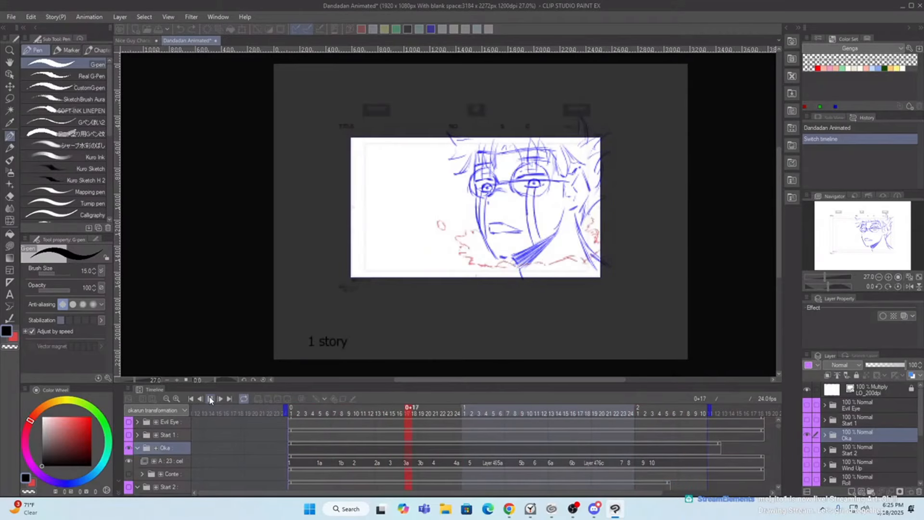
click(209, 397)
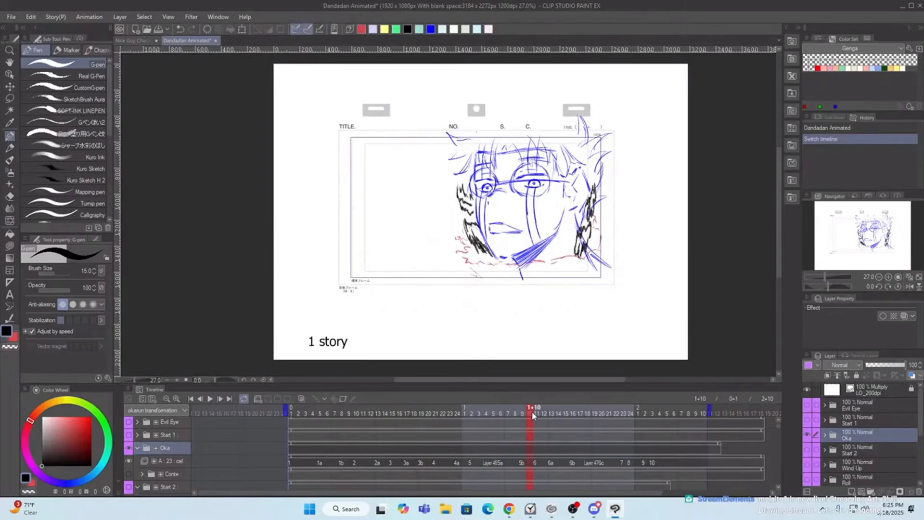
click(548, 410)
mouse_move(547, 413)
mouse_down()
mouse_move(622, 416)
mouse_move(609, 417)
mouse_up()
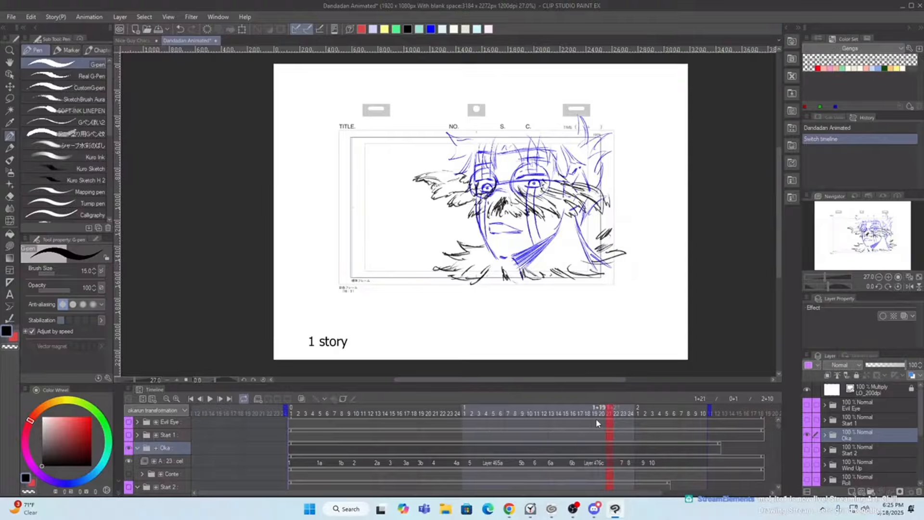
click(624, 410)
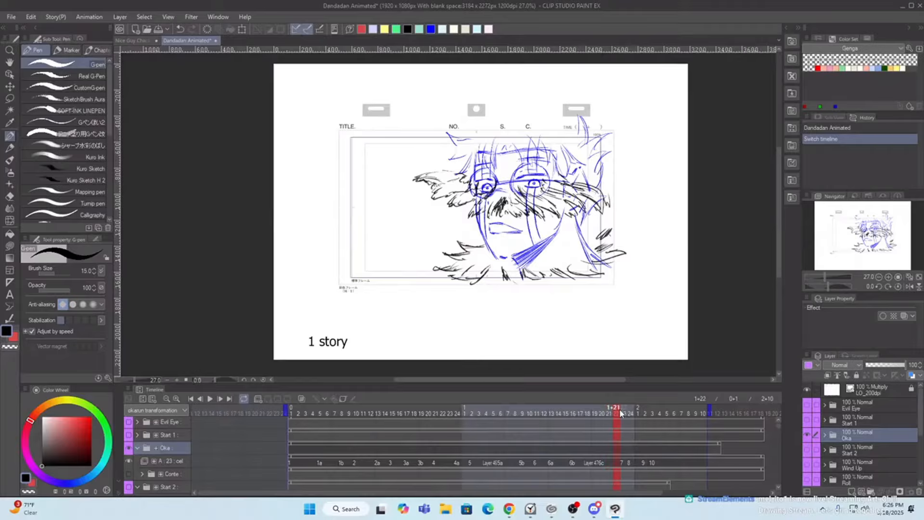
mouse_move(627, 413)
mouse_down()
mouse_move(605, 411)
mouse_move(689, 427)
mouse_move(155, 435)
mouse_up()
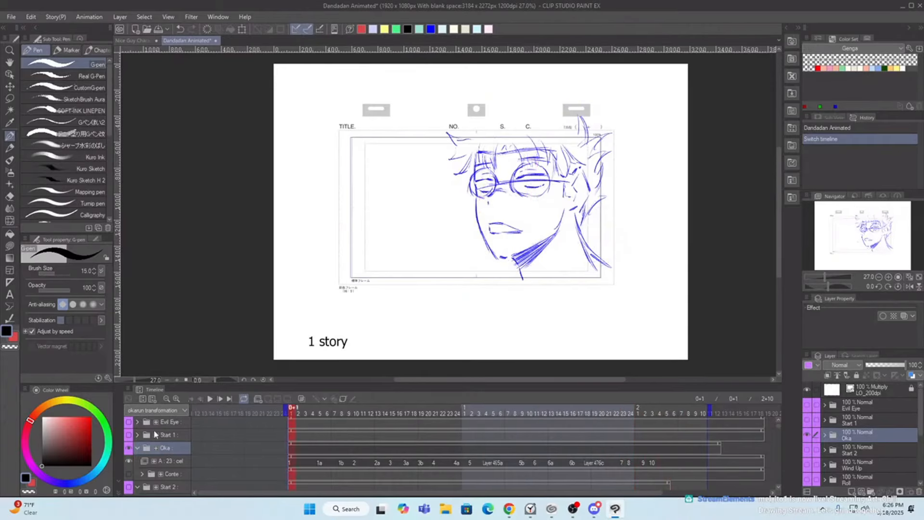
Toggle the Oka folder's visibility off and on, and review the cut's frames around 1+22 before returning to the start.
click(128, 449)
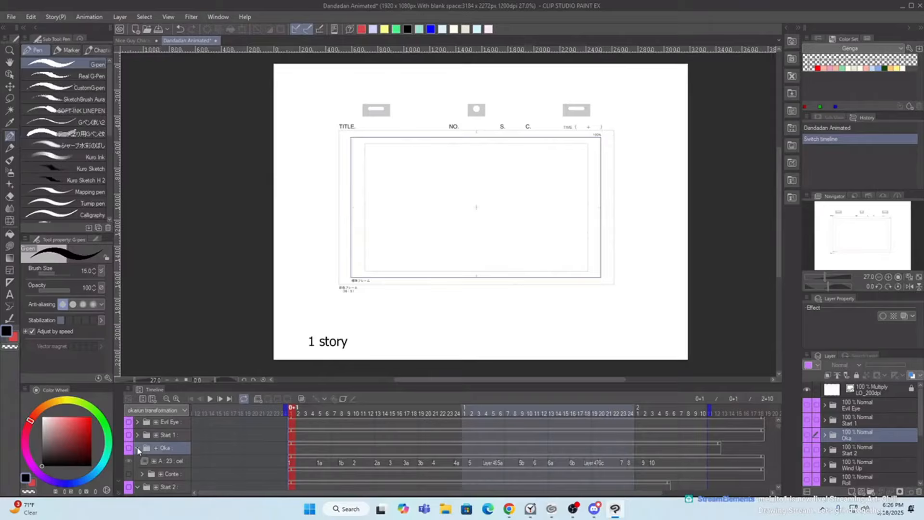
click(129, 448)
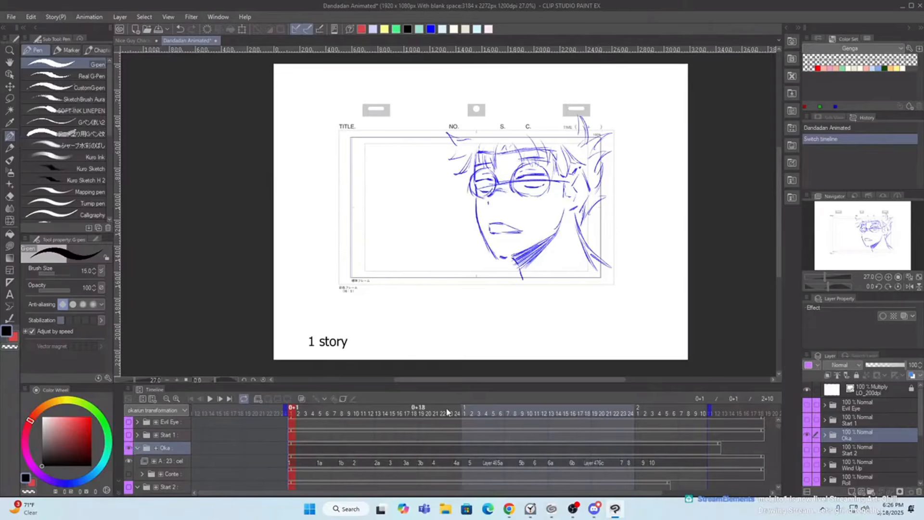
click(618, 411)
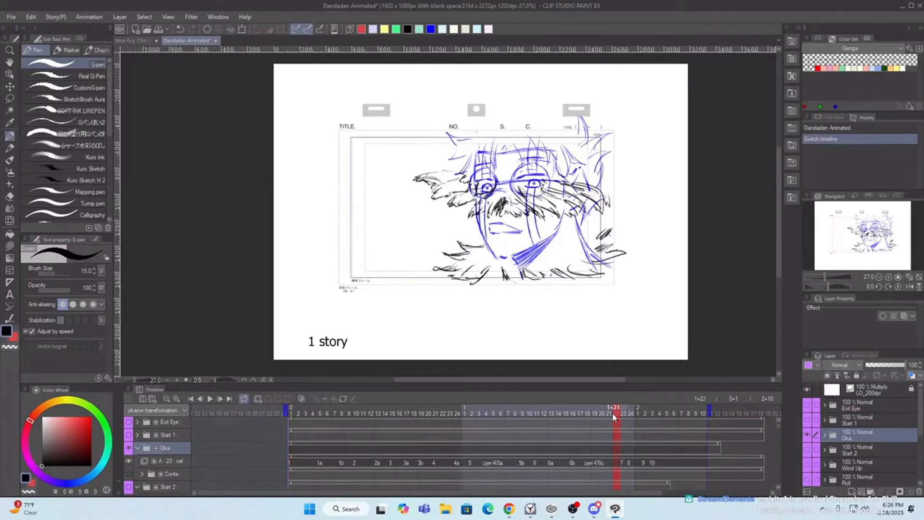
drag(618, 413, 282, 415)
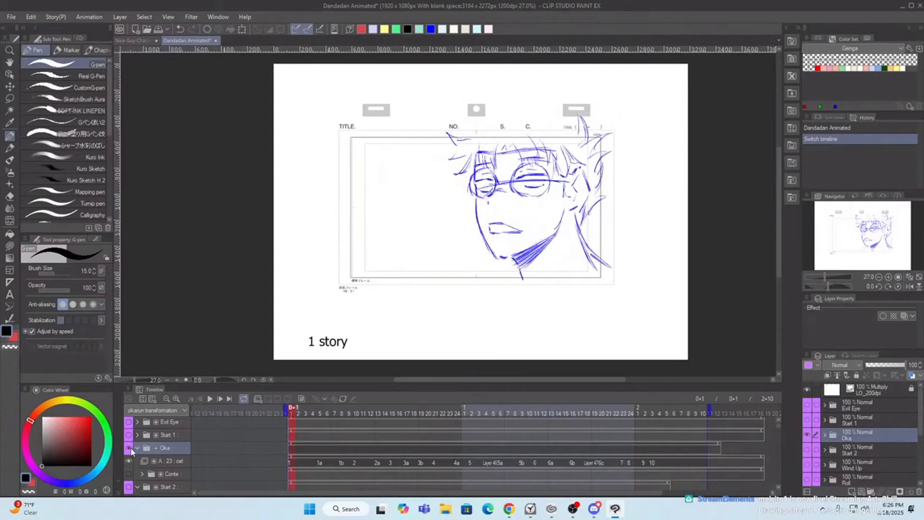
Switch to Timeline 1 with the Oka folder hidden and collapsed and the Evil Eye folder shown.
click(129, 449)
click(136, 448)
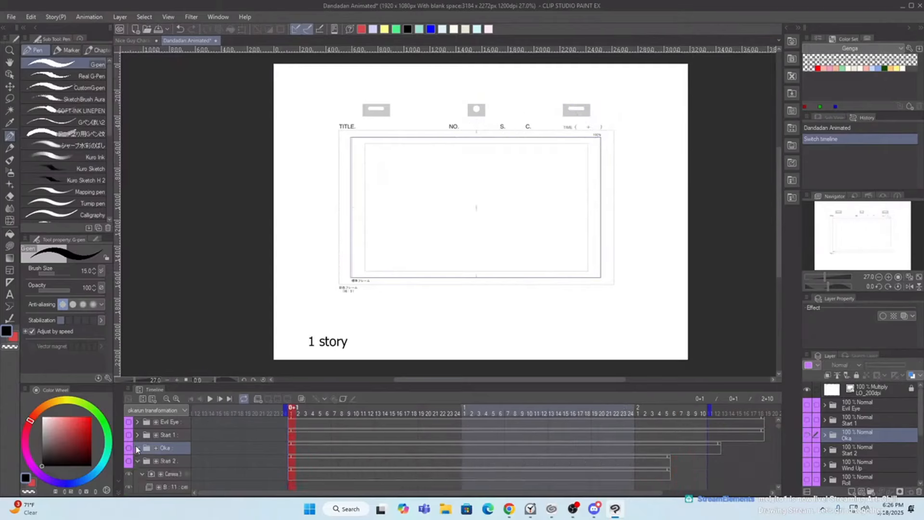
click(150, 410)
click(173, 317)
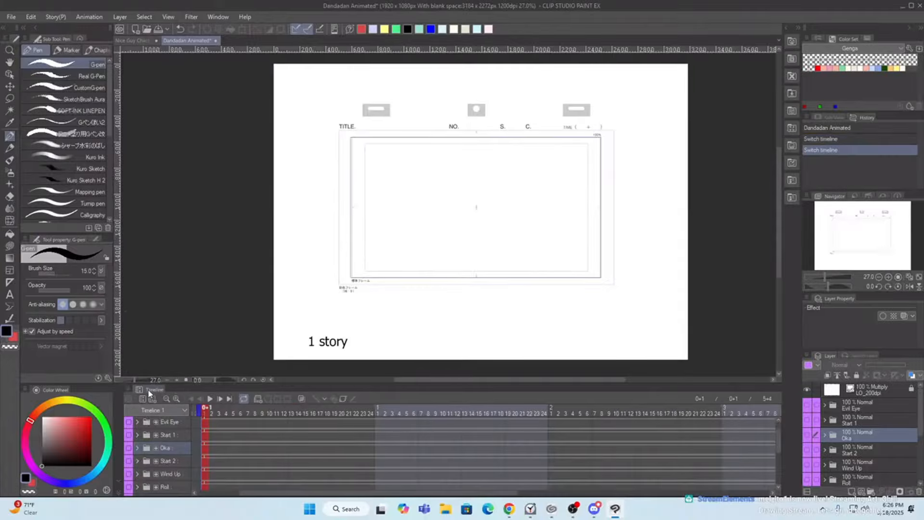
click(129, 422)
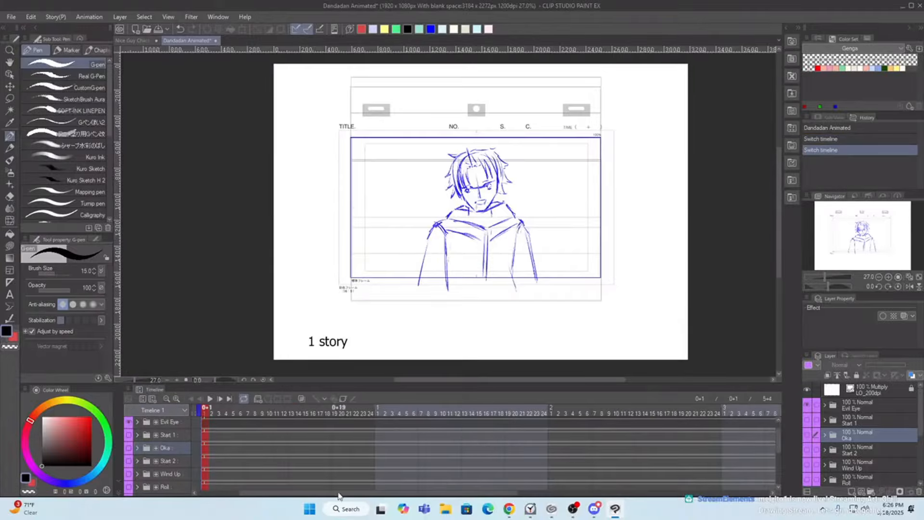
Expand the Evil Eye folder's tracks and scrub back and forth through the opening frames up to about 0+9.
drag(344, 493, 336, 494)
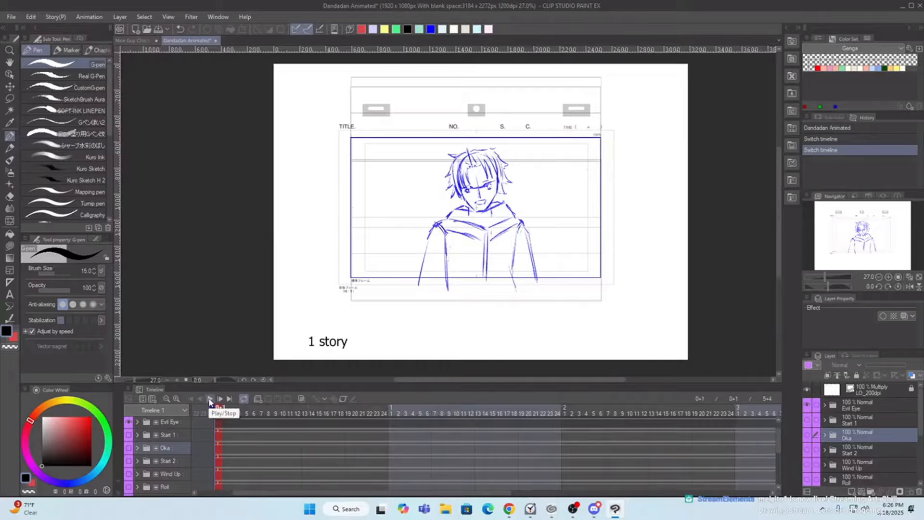
click(138, 422)
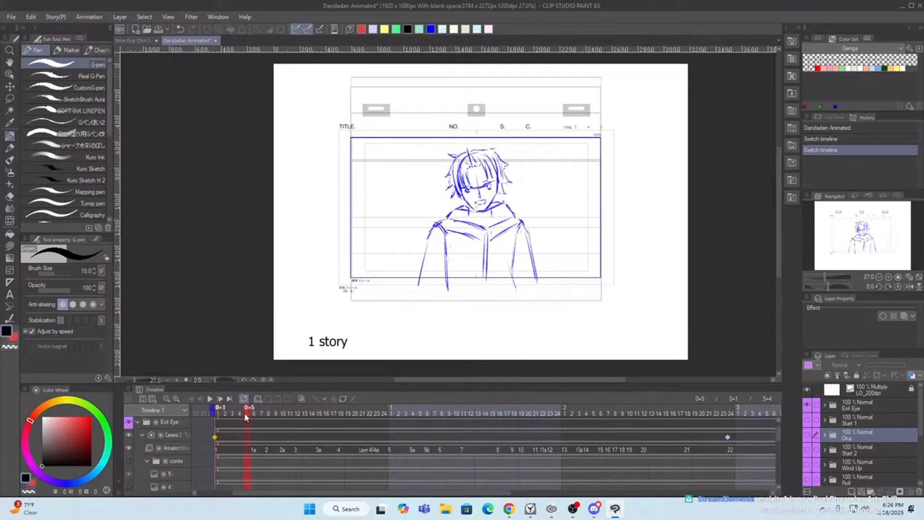
mouse_move(244, 412)
mouse_down()
mouse_move(281, 418)
mouse_move(235, 416)
mouse_move(287, 426)
mouse_move(259, 425)
mouse_move(272, 426)
mouse_up()
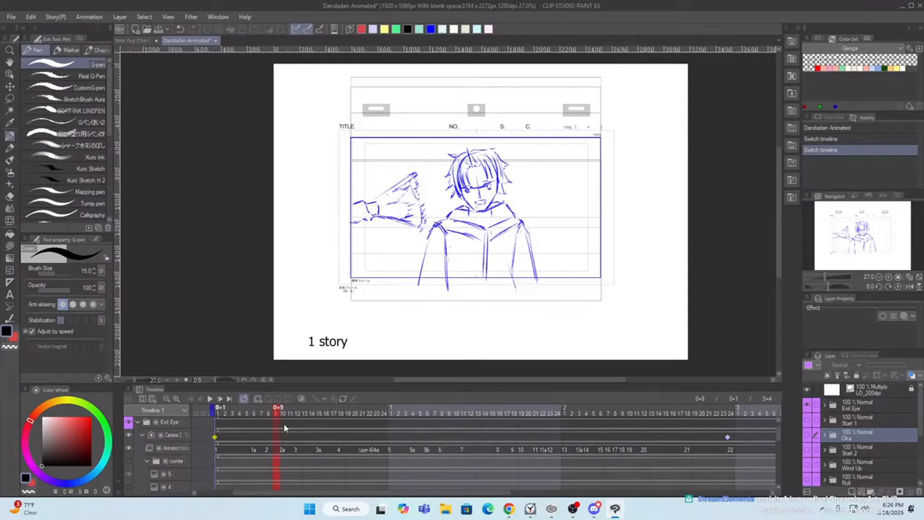
drag(284, 427, 238, 419)
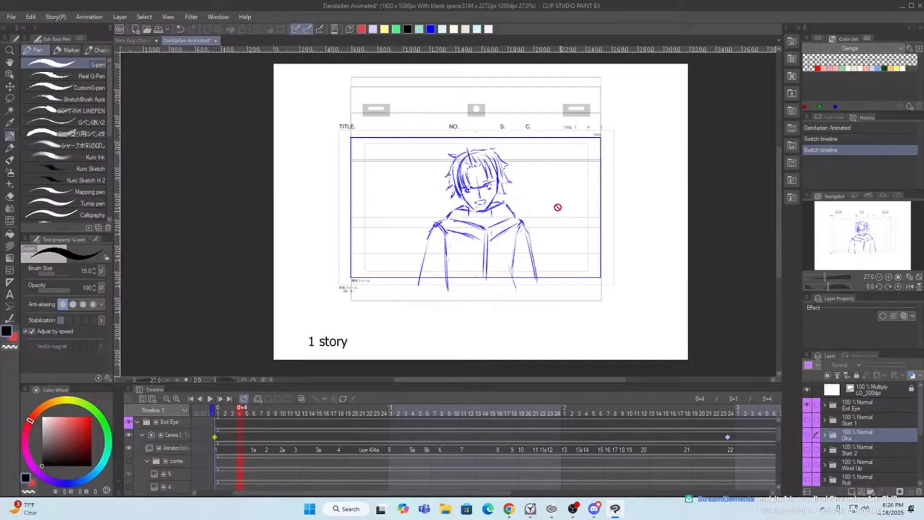
mouse_move(247, 412)
mouse_down()
mouse_move(294, 411)
mouse_move(241, 412)
mouse_move(267, 413)
mouse_up()
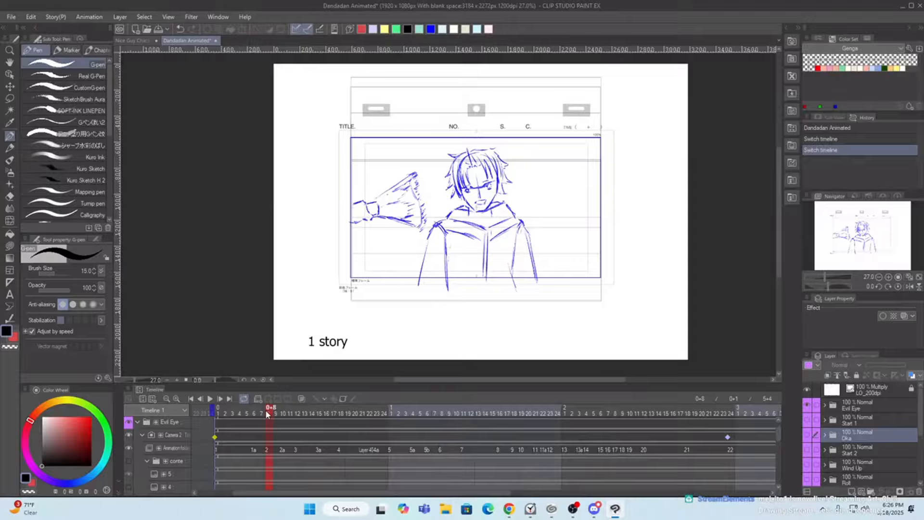
drag(268, 414, 203, 425)
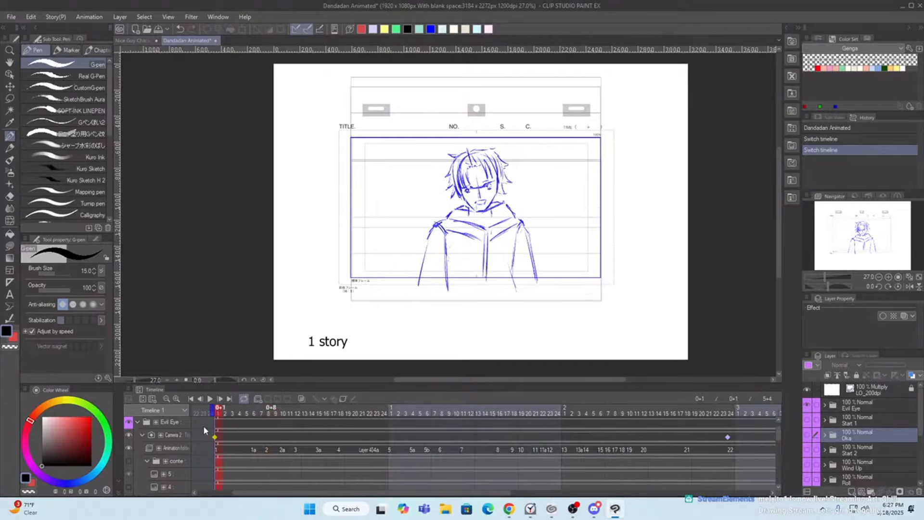
Play the Evil Eye cut from the first frame through the close-up of the face, then stop playback.
click(208, 398)
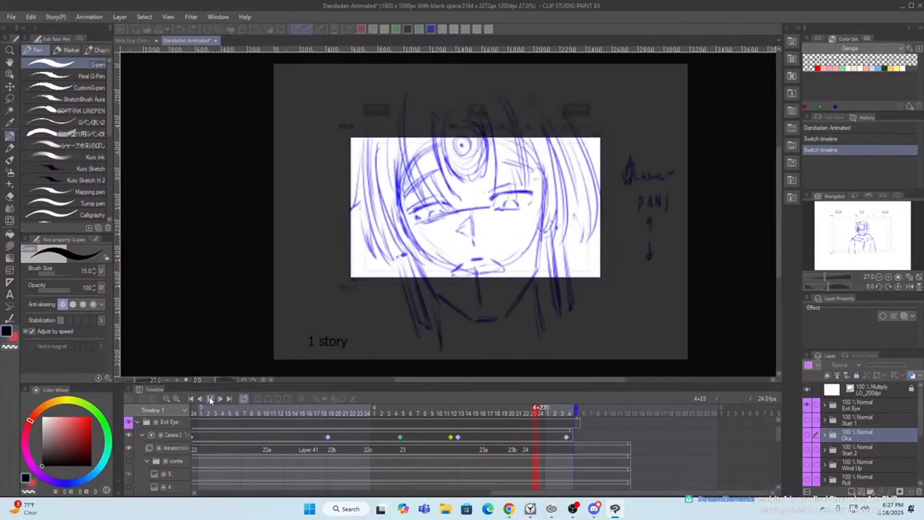
click(210, 399)
click(207, 423)
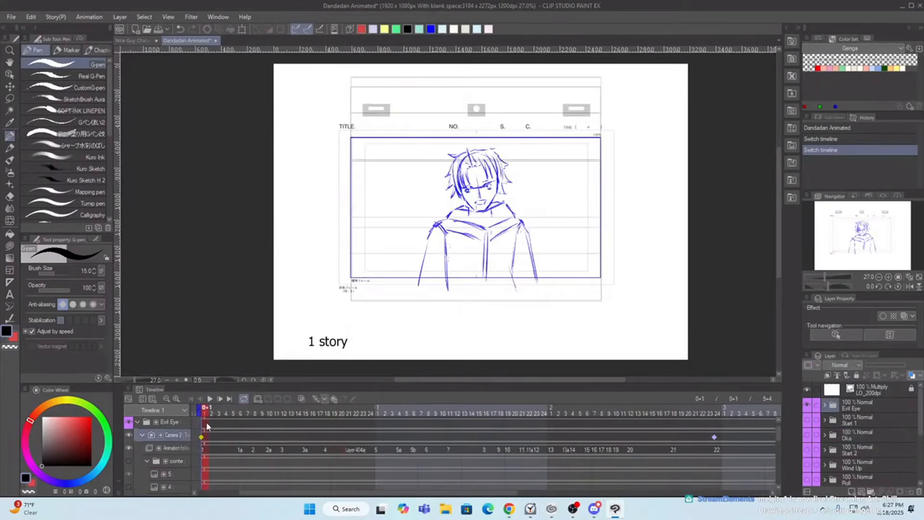
Scrub through the Evil Eye cut from its opening frames to cel 22 at 2+24 and the frames around it.
drag(207, 413, 235, 413)
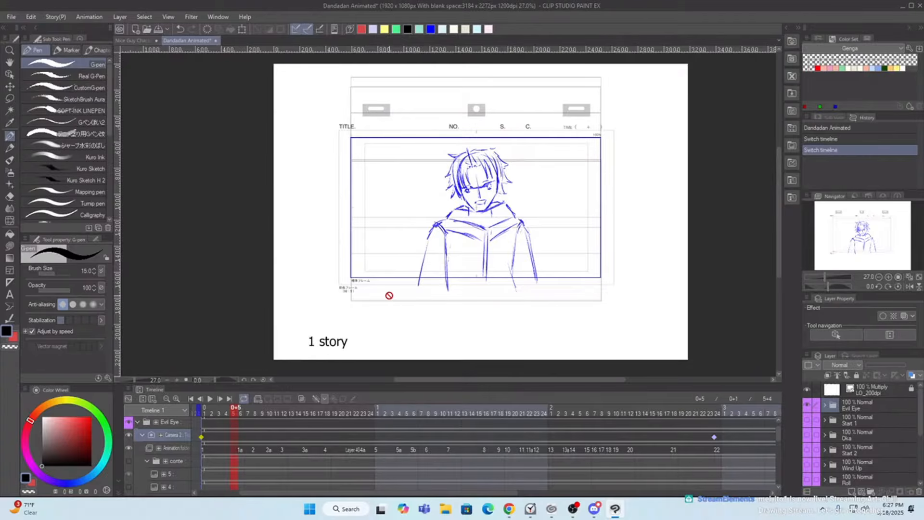
click(248, 411)
click(277, 412)
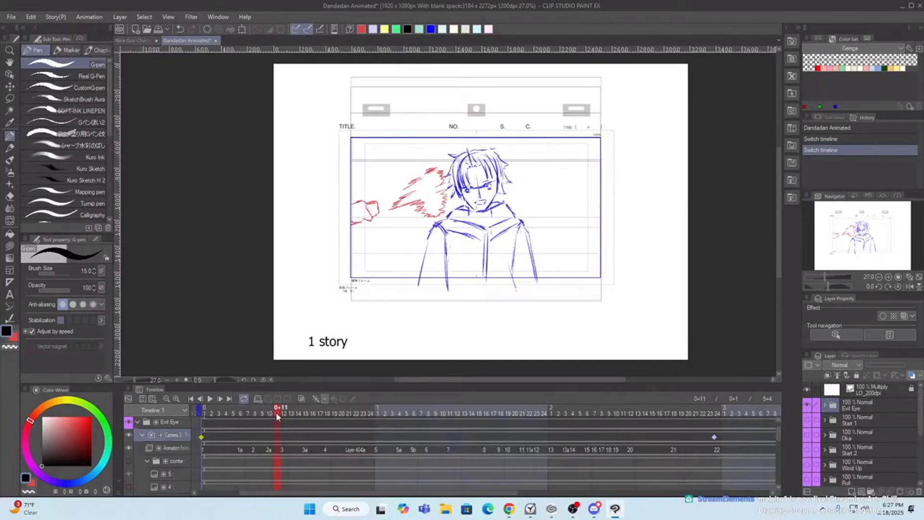
mouse_move(277, 411)
mouse_down()
mouse_move(737, 430)
mouse_move(717, 432)
mouse_up()
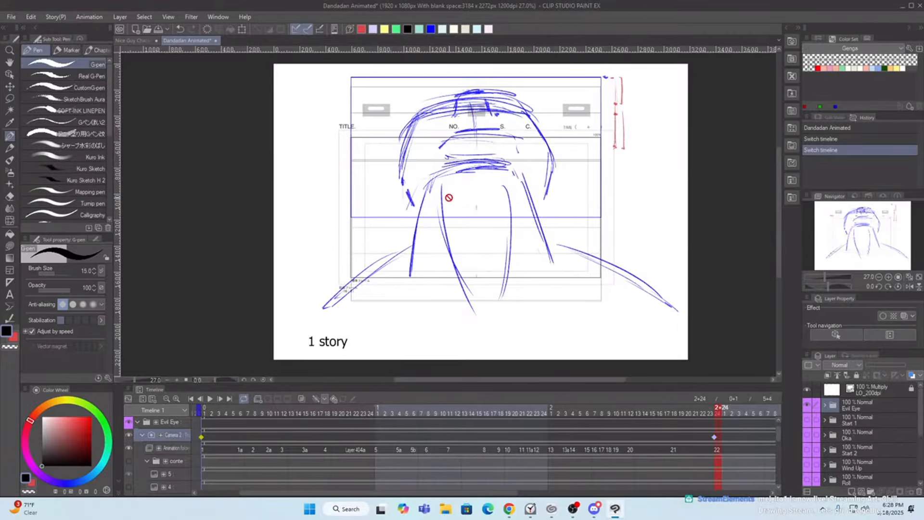
mouse_move(409, 422)
mouse_down()
mouse_move(456, 422)
mouse_move(446, 420)
mouse_up()
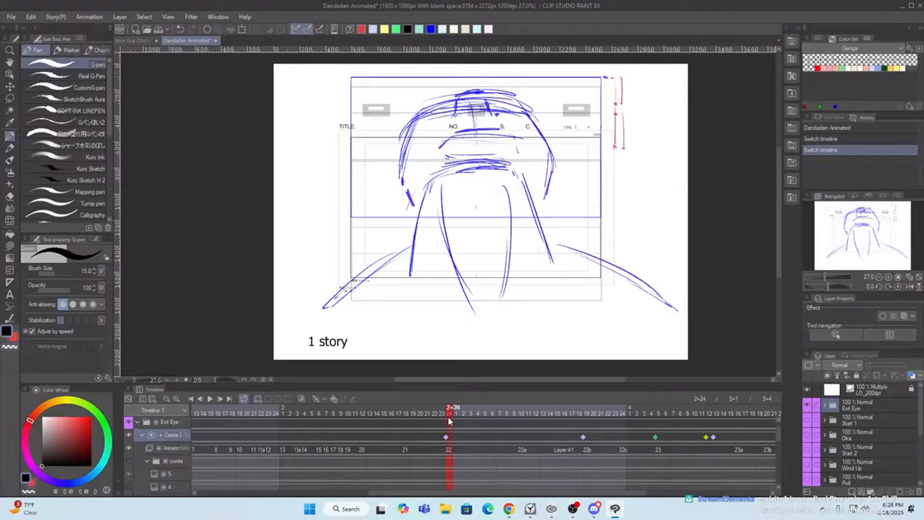
drag(449, 416, 521, 429)
Return the Evil Eye cut to its first frame and replay it.
click(191, 398)
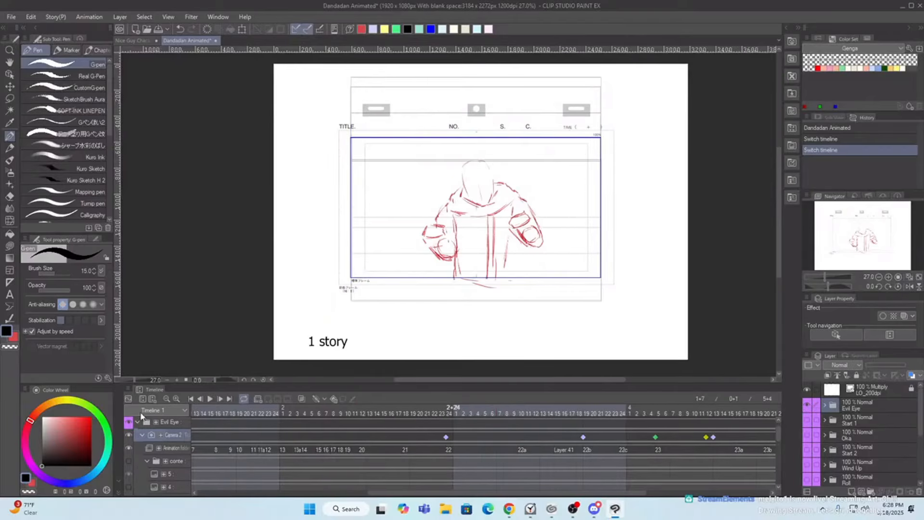
click(211, 399)
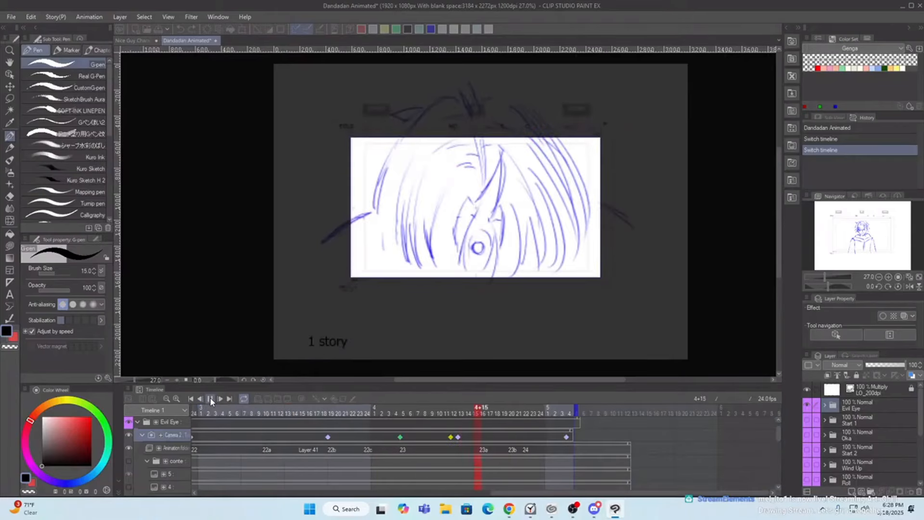
click(210, 397)
Collapse the Evil Eye folder and switch to the Start 1 timeline, hiding Evil Eye and showing the Start 1 folder.
click(135, 422)
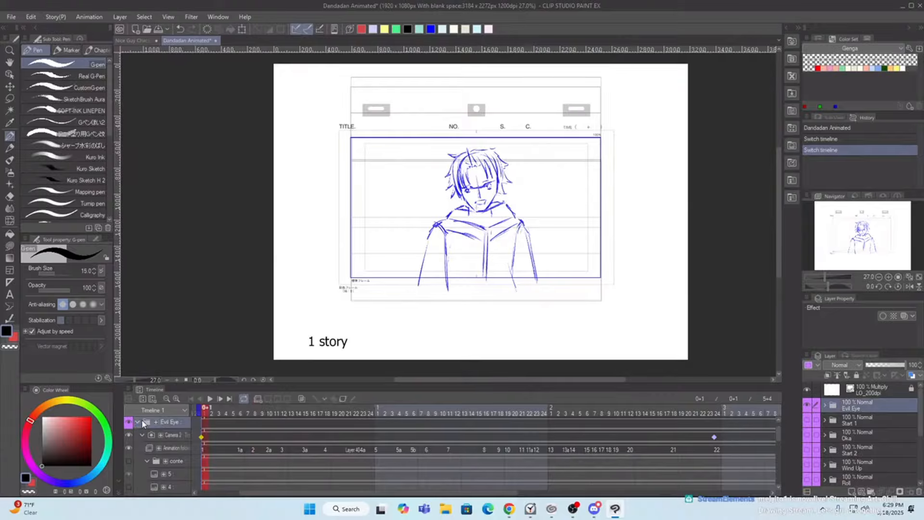
click(138, 420)
scroll(147, 430, up, 1)
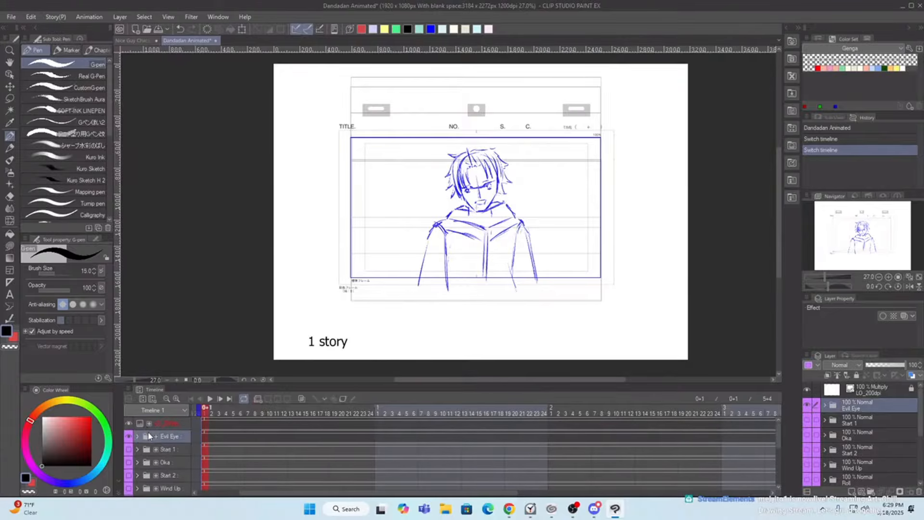
click(155, 409)
click(152, 326)
click(128, 437)
click(129, 451)
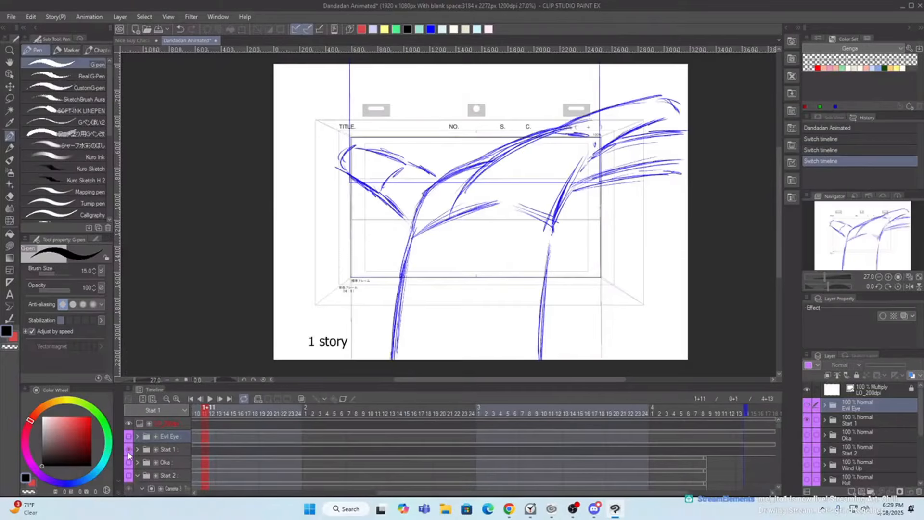
Play the Start 1 cut from its first frame, then stop playback.
drag(211, 412, 7, 429)
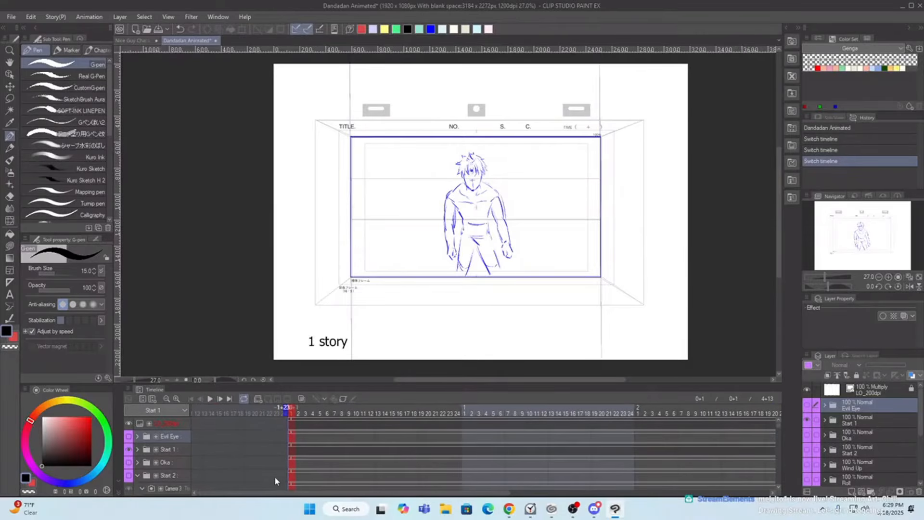
scroll(273, 463, down, 2)
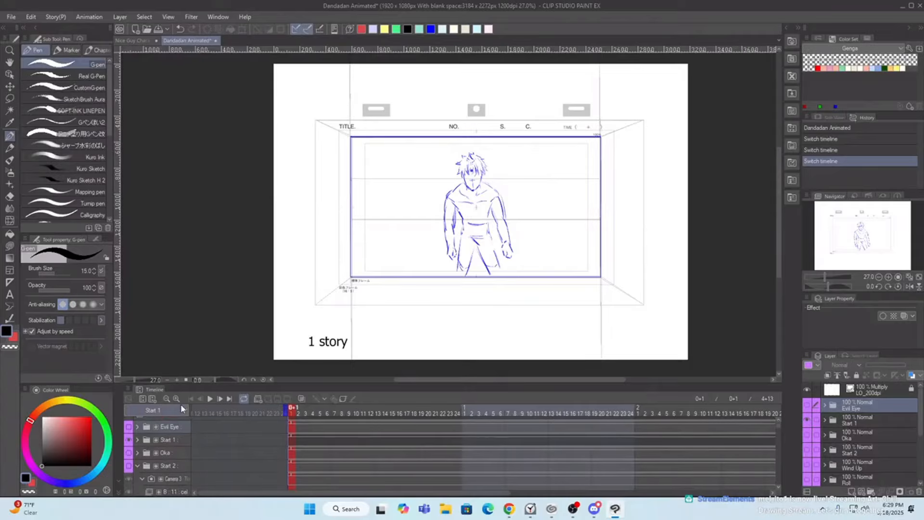
click(209, 398)
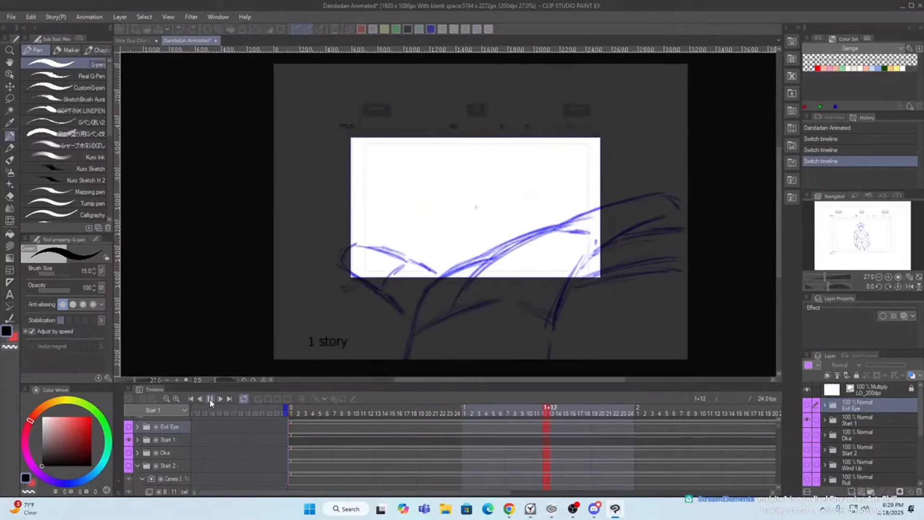
click(210, 399)
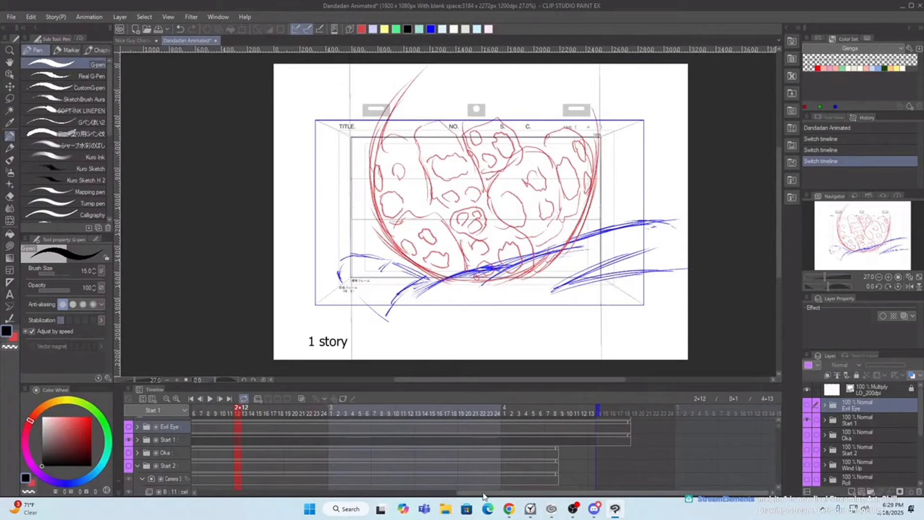
Scrub through the Start 1 cut from around frame 0+19 into its third second to examine the drawings.
drag(483, 496, 291, 492)
click(299, 412)
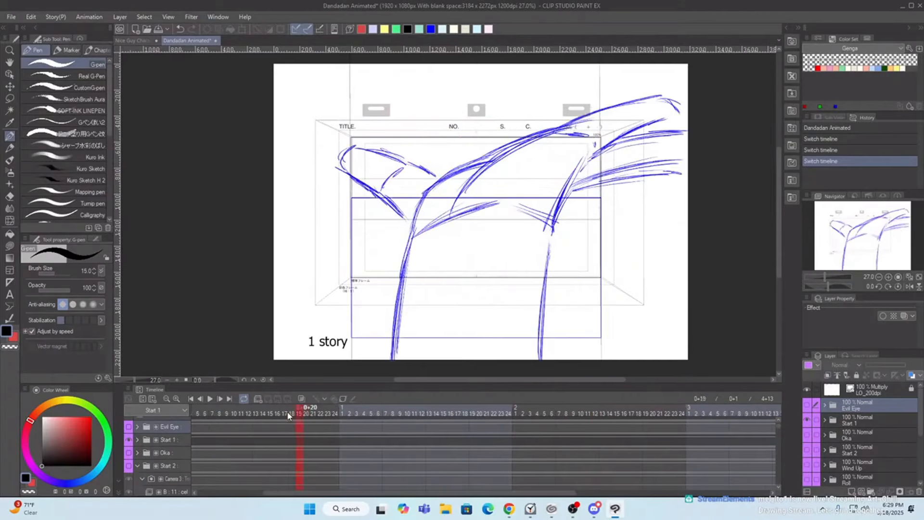
drag(287, 411, 645, 410)
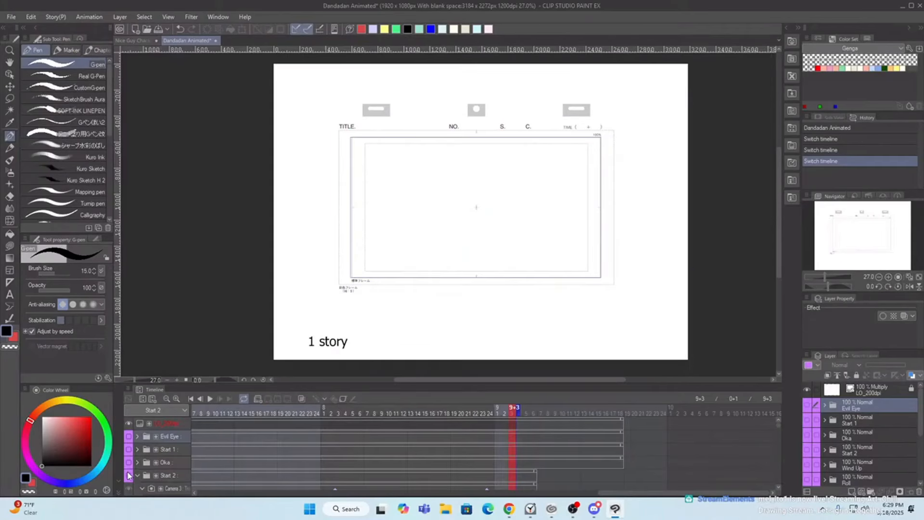
Show the Start 2 folder and move to the first frame of the Start 2 cut.
click(128, 476)
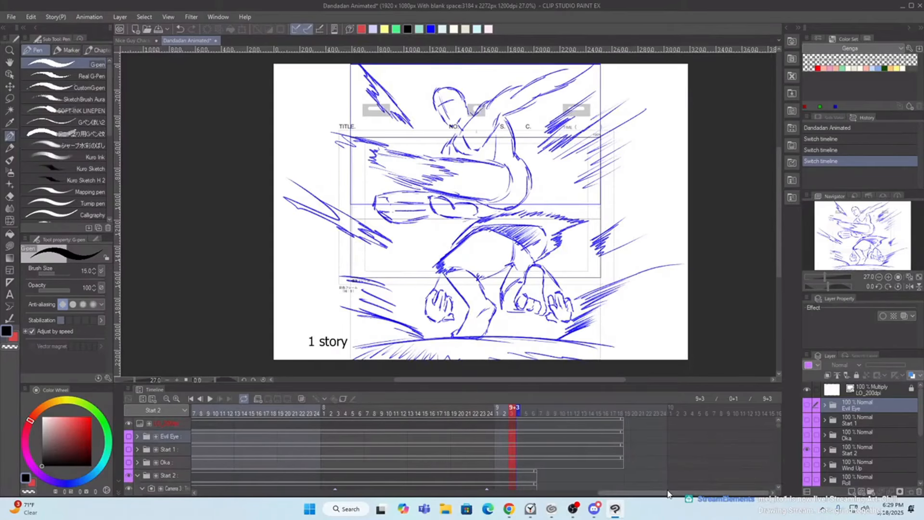
drag(668, 495, 263, 467)
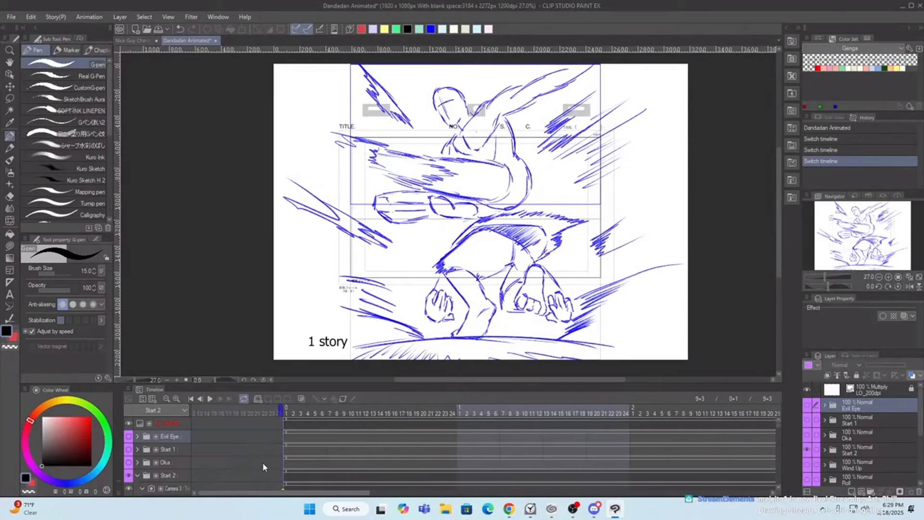
click(293, 418)
Play the Start 2 cut from its first frame, then stop playback.
scroll(293, 423, down, 2)
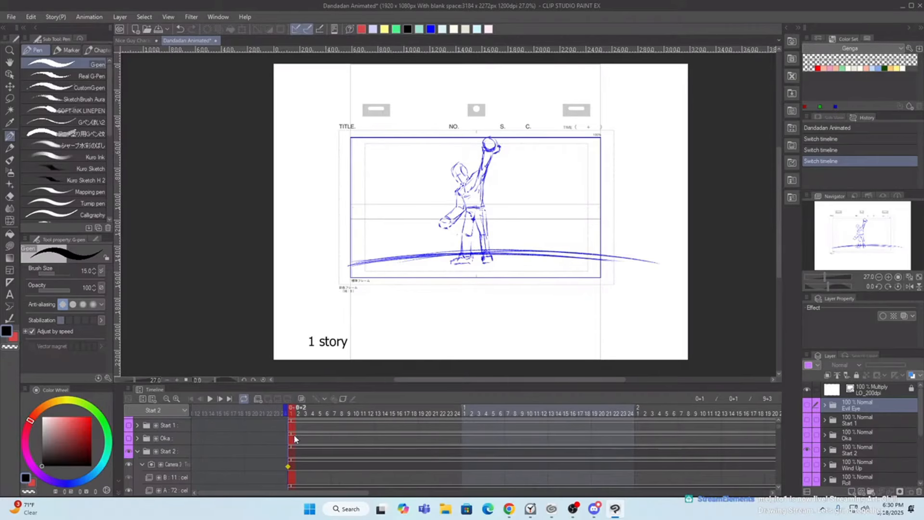
click(210, 399)
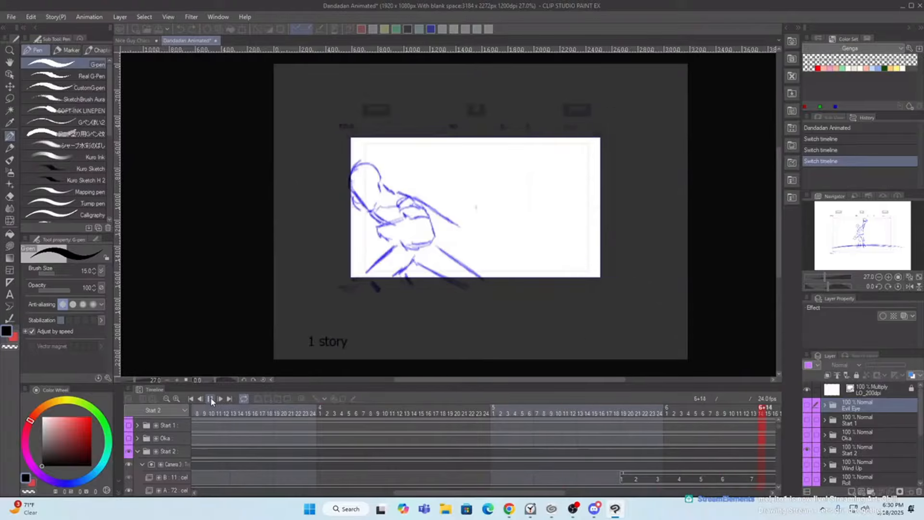
click(210, 397)
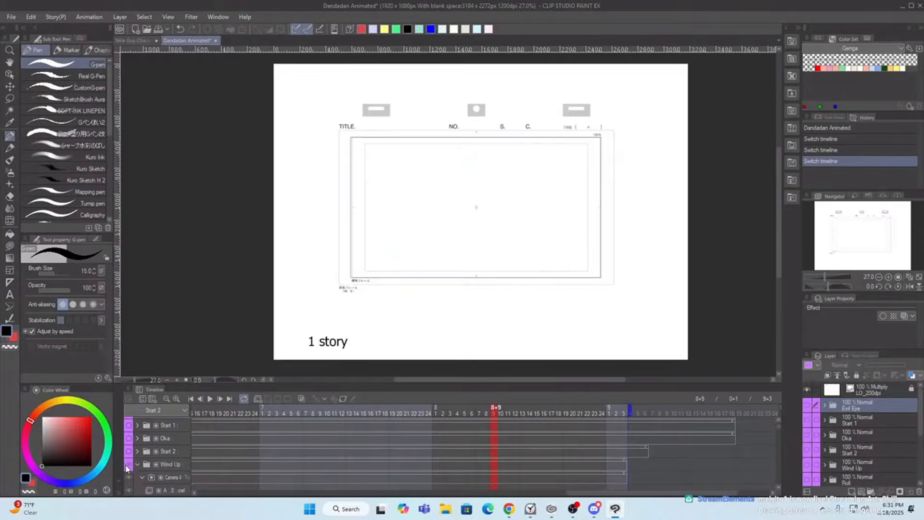
Show the Wind Up folder and switch to the Wind-up timeline.
click(127, 467)
click(162, 407)
click(154, 353)
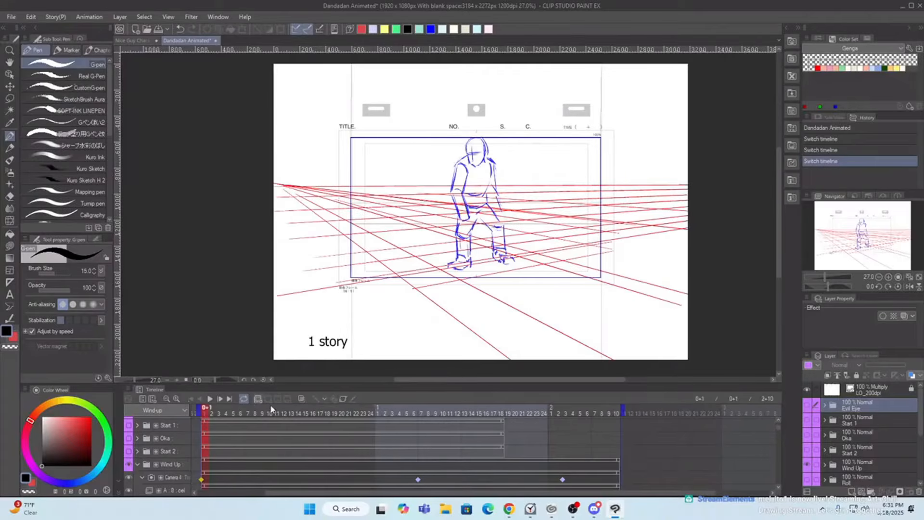
Scrub the opening frames of the Wind-up cut back to its first frame, then play the cut and stop playback.
scroll(234, 441, down, 2)
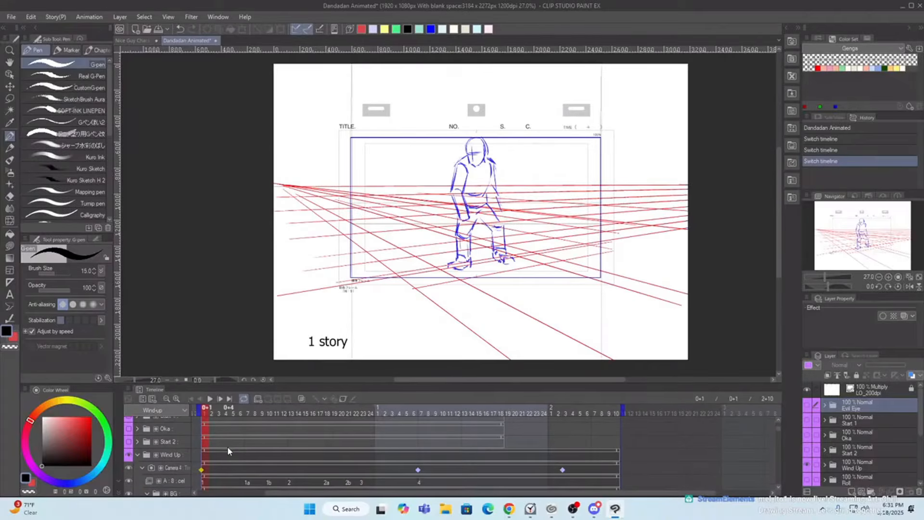
drag(245, 414, 206, 418)
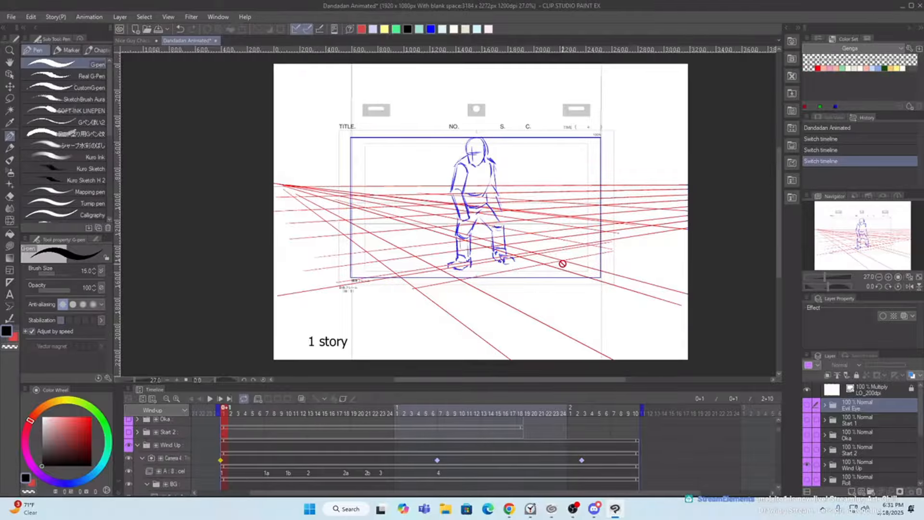
click(211, 399)
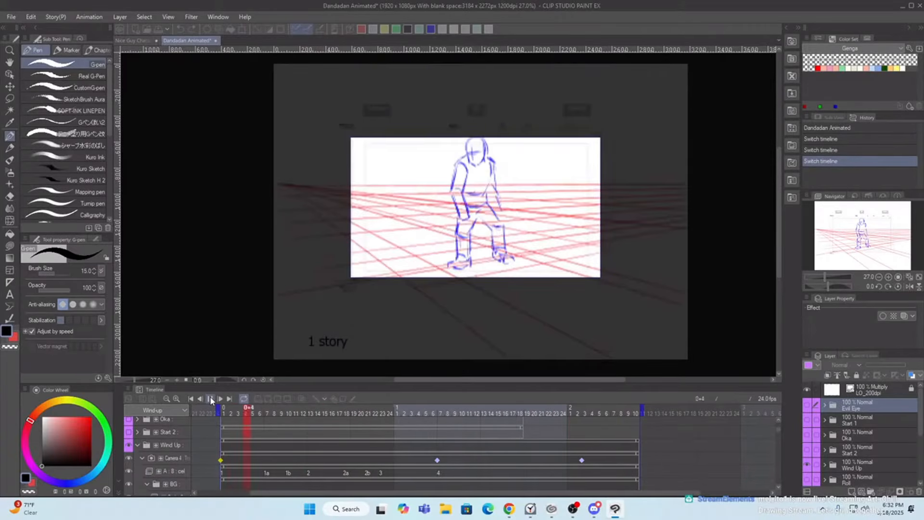
click(210, 399)
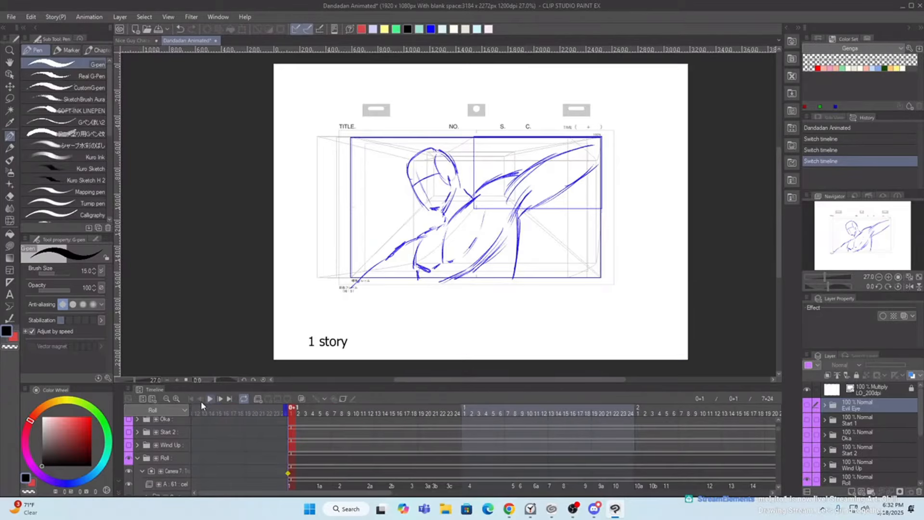
Play the Roll cut from its first frame, then scrub through its ending from frame 6+17 to 7+21.
key(space)
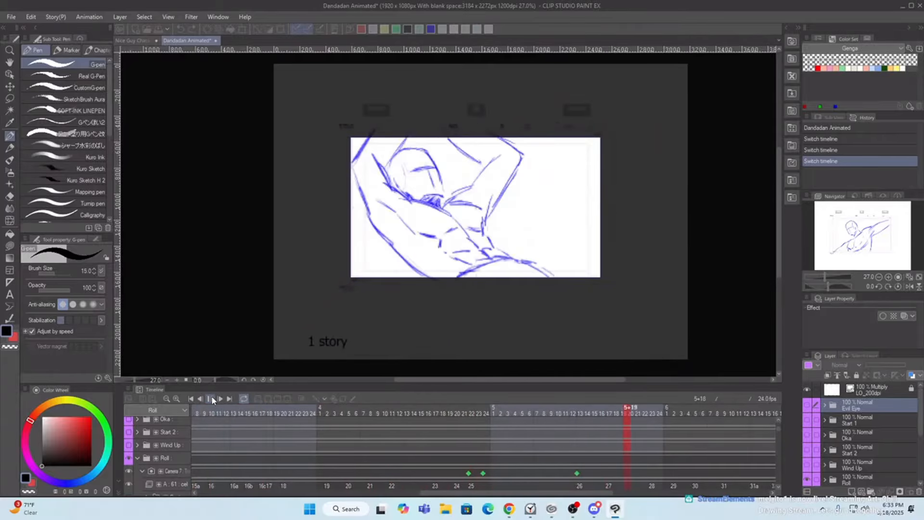
click(210, 398)
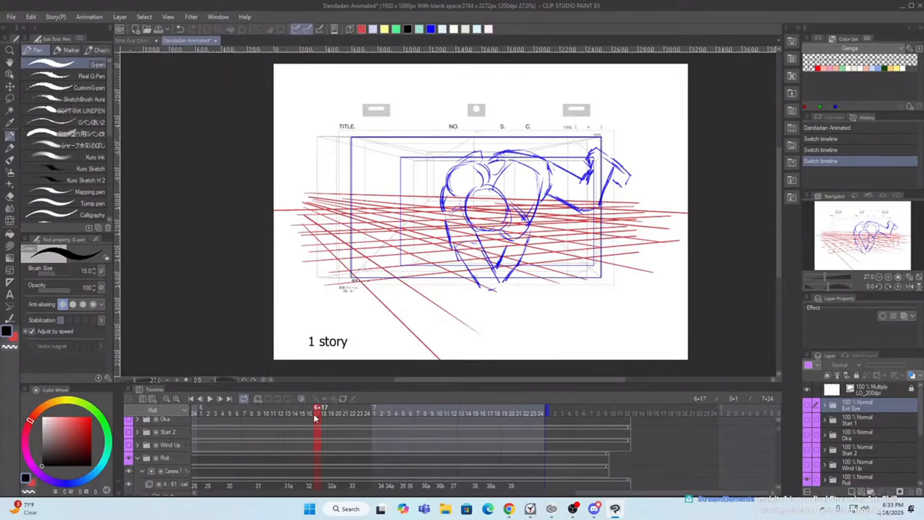
mouse_move(314, 413)
mouse_down()
mouse_move(195, 421)
mouse_move(295, 420)
mouse_move(215, 427)
mouse_move(267, 425)
mouse_move(275, 438)
mouse_move(244, 414)
mouse_move(293, 419)
mouse_move(223, 420)
mouse_move(520, 414)
mouse_up()
scroll(274, 438, down, 3)
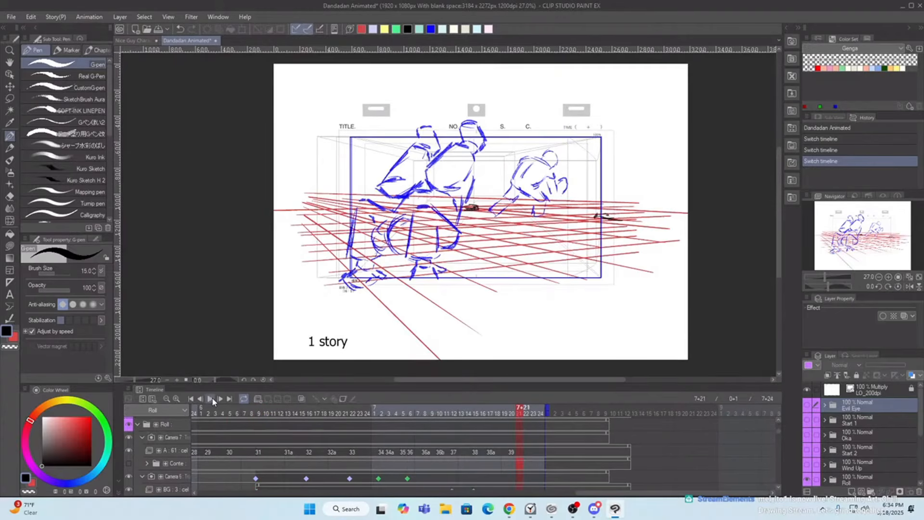
Hide and collapse the Roll folder, and show the Spike folder in its place.
click(130, 425)
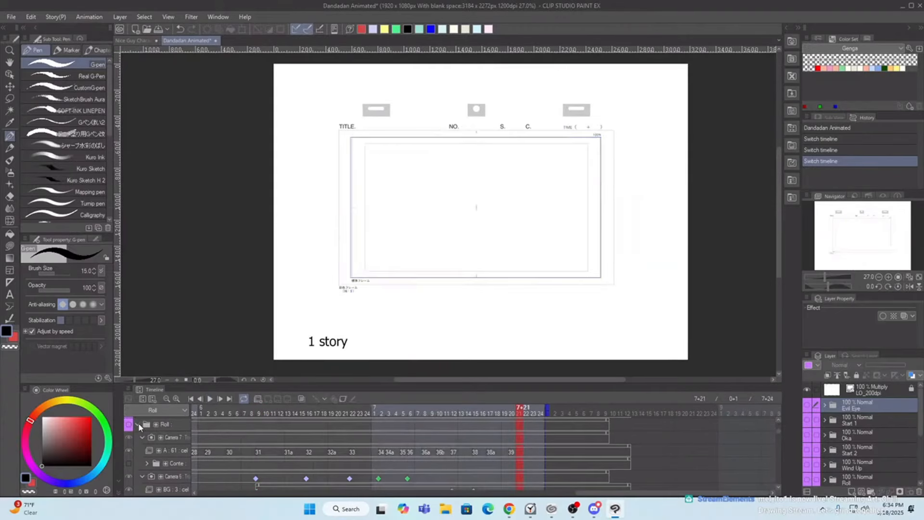
click(138, 424)
click(129, 438)
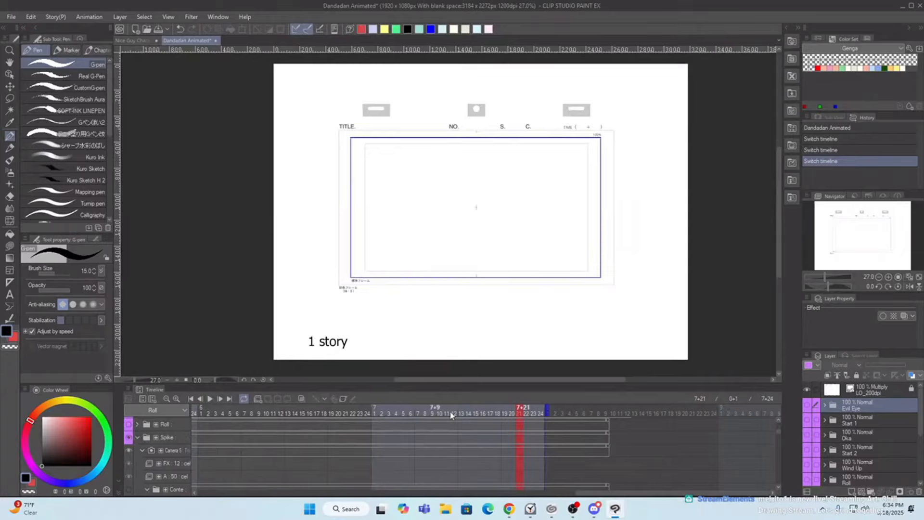
Scrub back to frame 6+7 and switch from the Roll timeline to the spike timeline.
drag(517, 412, 245, 421)
click(175, 409)
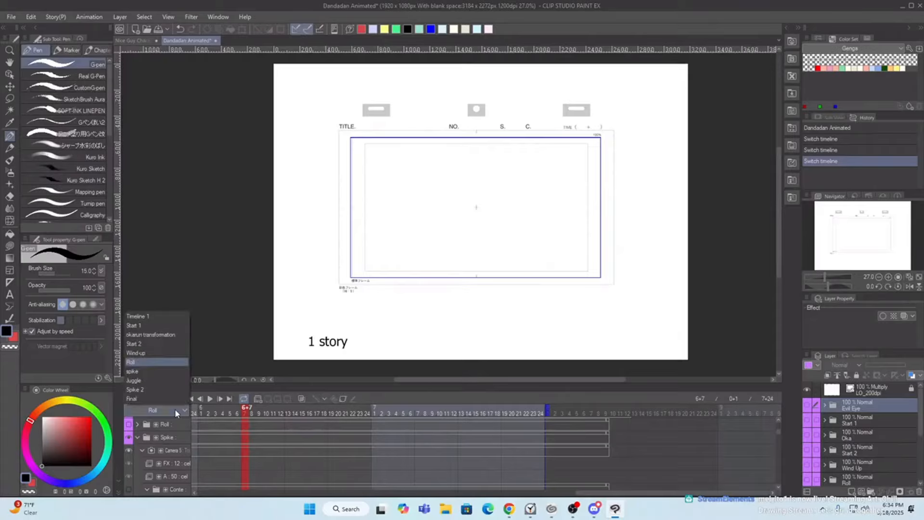
click(159, 371)
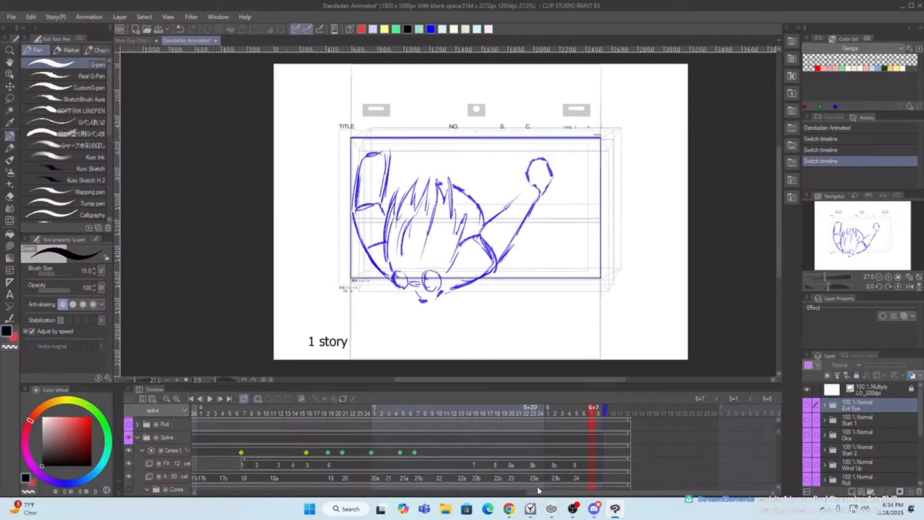